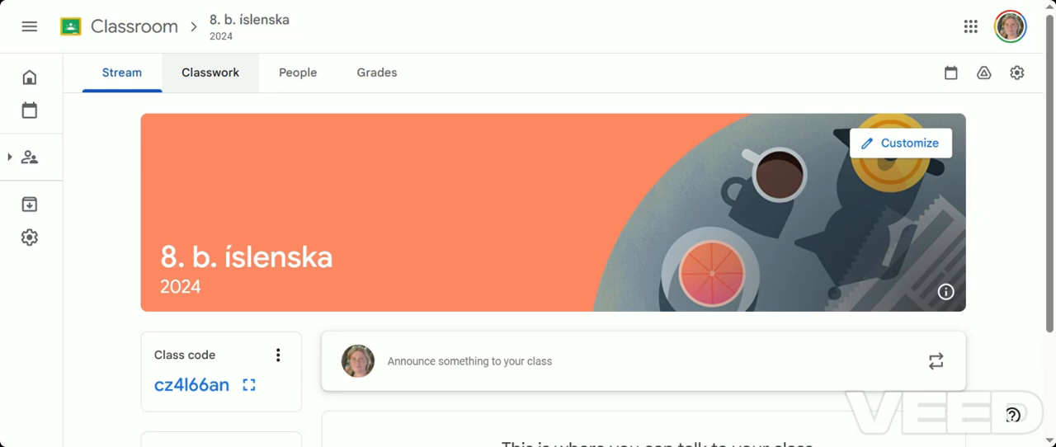
# Start a new standard assignment in the classwork of the class 8. b. íslenska
pyautogui.click(221, 81)
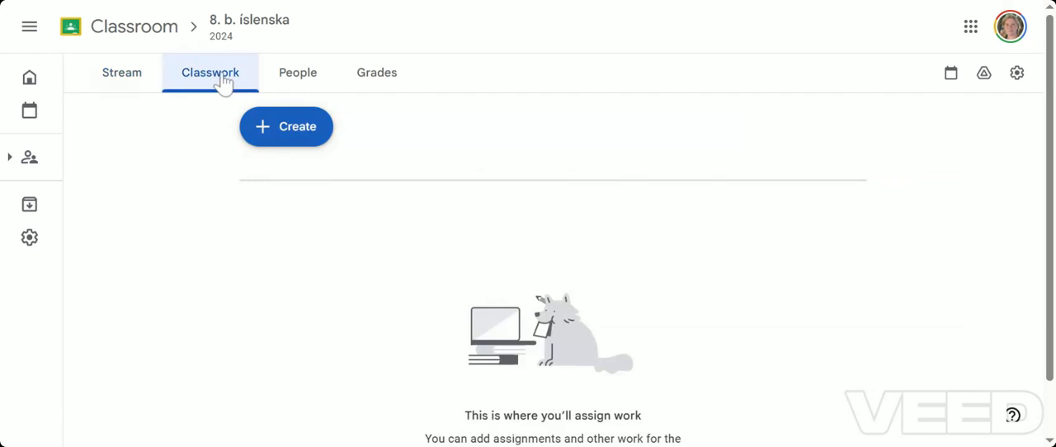
pyautogui.click(302, 139)
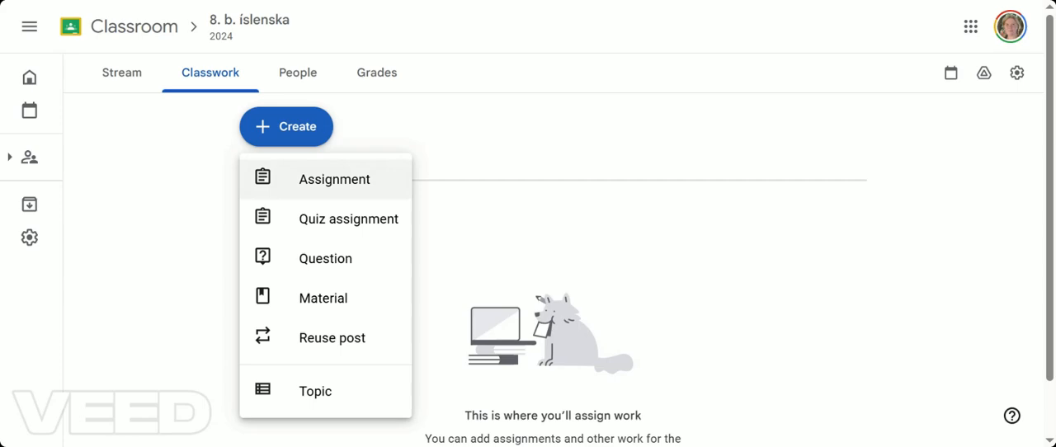
pyautogui.click(327, 187)
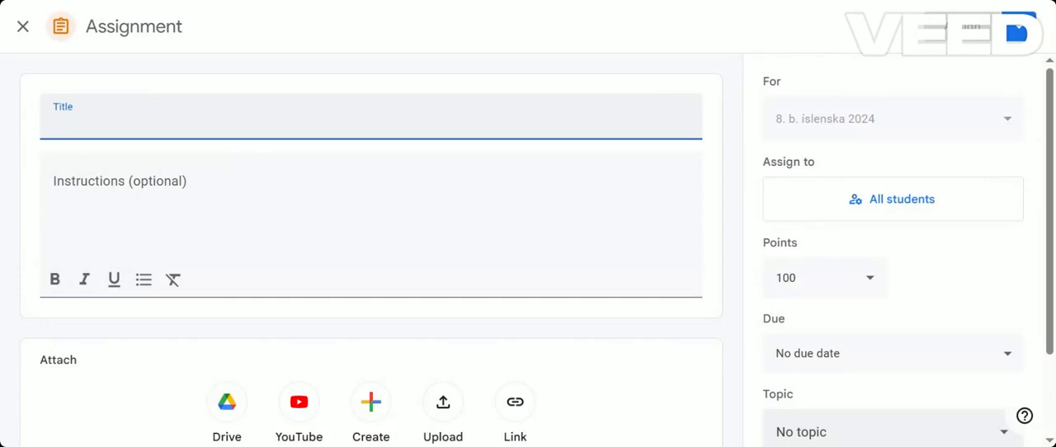
# Title the assignment "Ritun" with instructions "Skrifaðu stutta ritgerð um haustið. Ritgerðin skal vera 150-200 orð. Skilafrestur er 20. apríl kl. 23:59."
pyautogui.write('Ritu')
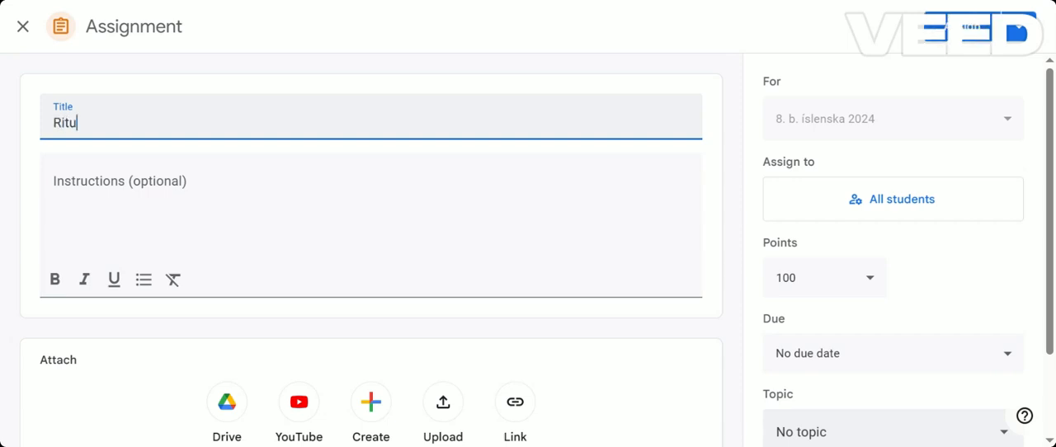
pyautogui.write('n')
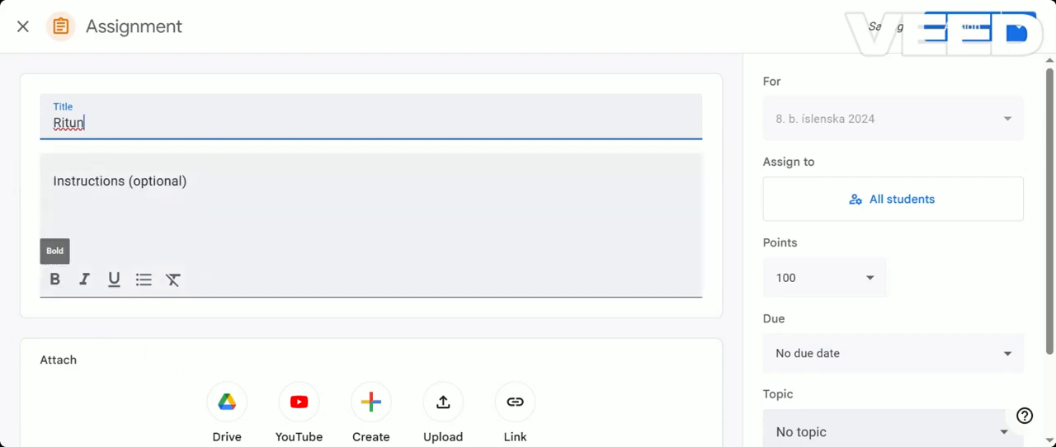
pyautogui.click(90, 202)
pyautogui.write('Skrifaðu stutta ritgerð  um haustið. Ritgerðin skal vera 150-200 orð. Skilafrestur er 20. apríl kl. 23:59.')
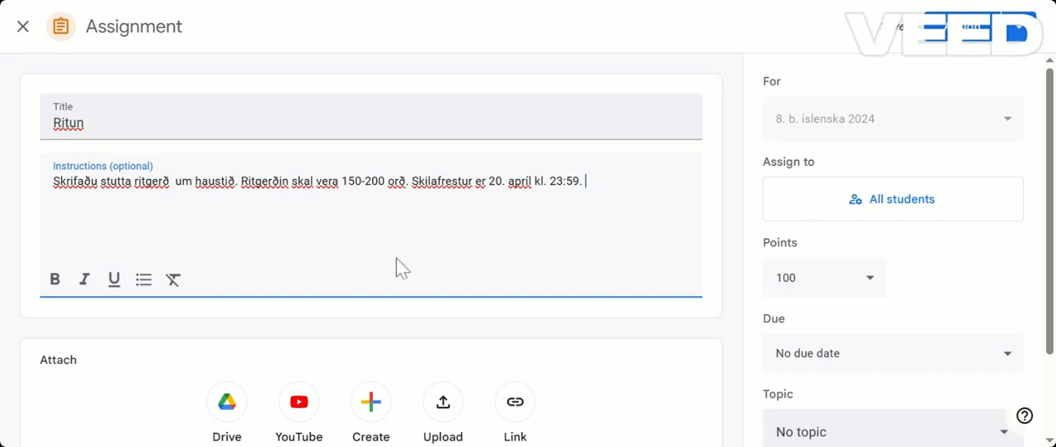
# Attach a new blank Google Docs document to the assignment and set it to make a copy for each student
pyautogui.scroll(-1, 396, 258)
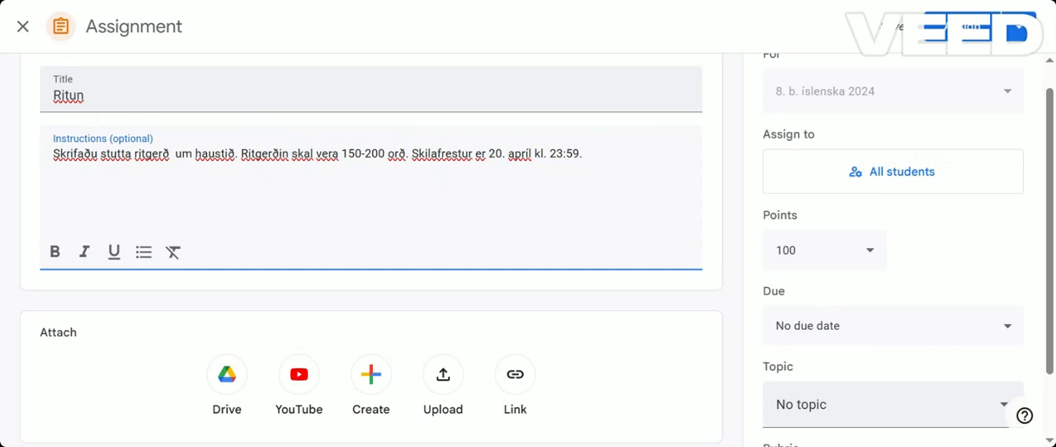
pyautogui.scroll(-1, 410, 257)
pyautogui.scroll(-1, 409, 256)
pyautogui.scroll(1, 411, 294)
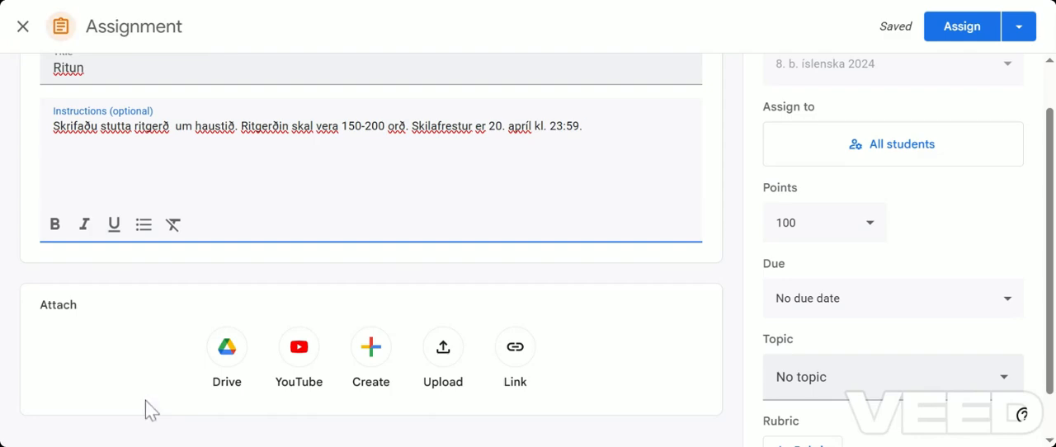
pyautogui.click(368, 348)
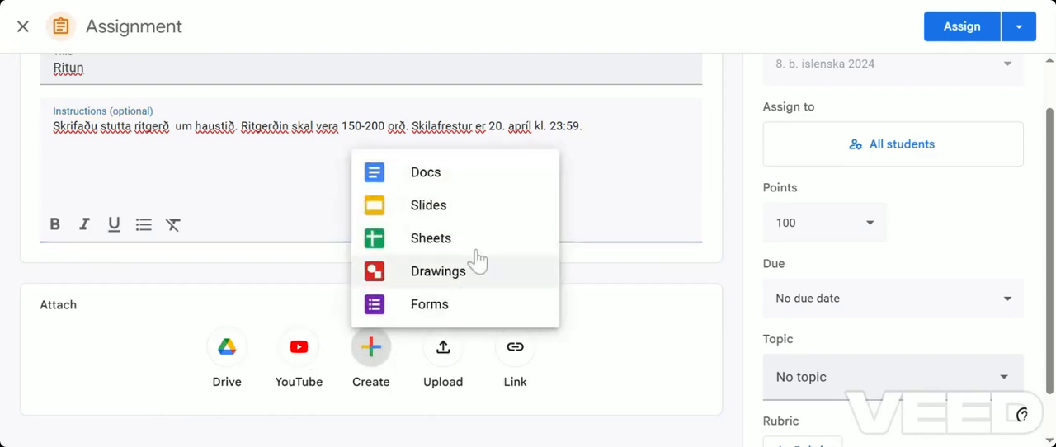
pyautogui.click(431, 173)
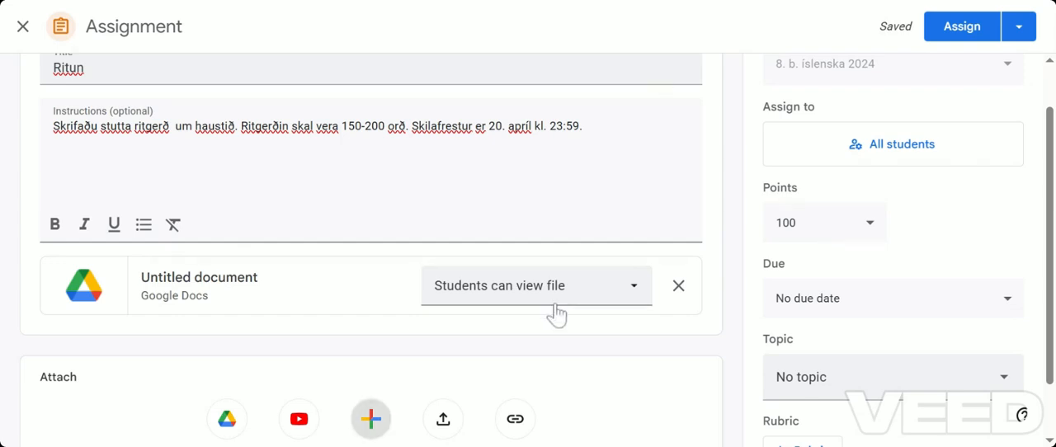
pyautogui.click(635, 290)
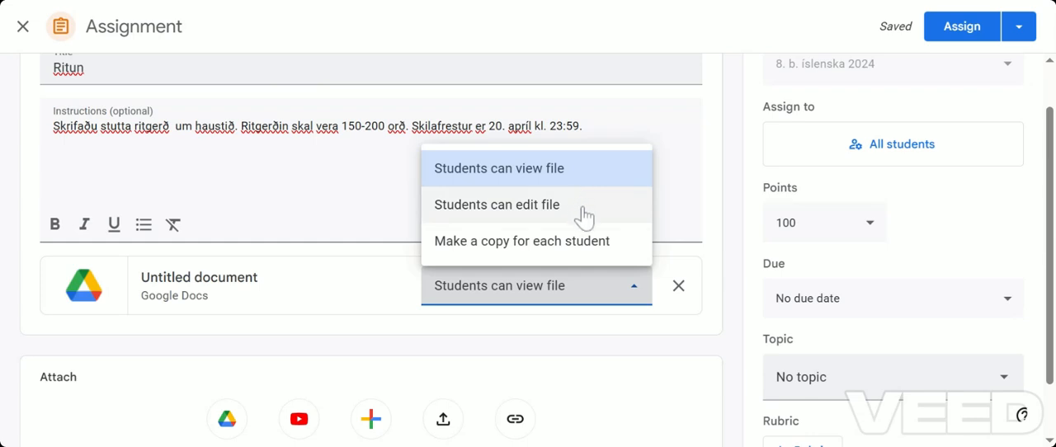
pyautogui.click(602, 256)
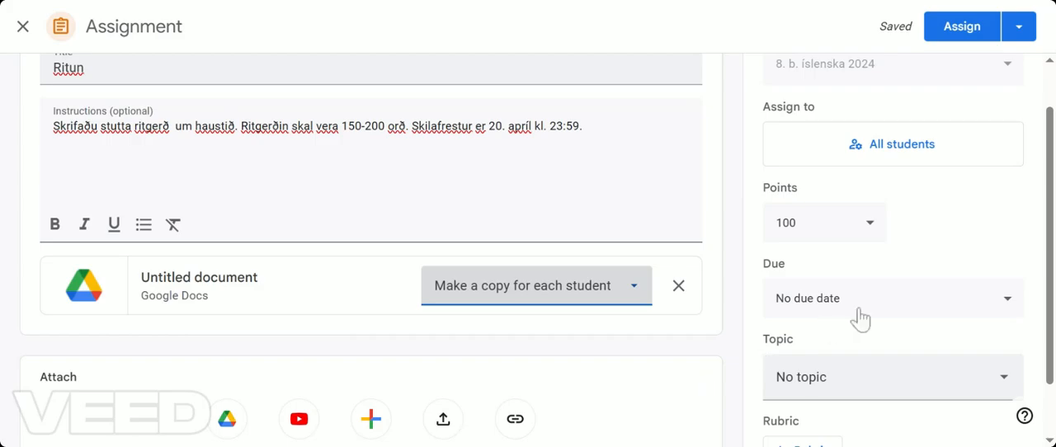
# Confirm all students as recipients and set the assignment's due date to 04/19/2025 at 11:59 PM
pyautogui.click(910, 150)
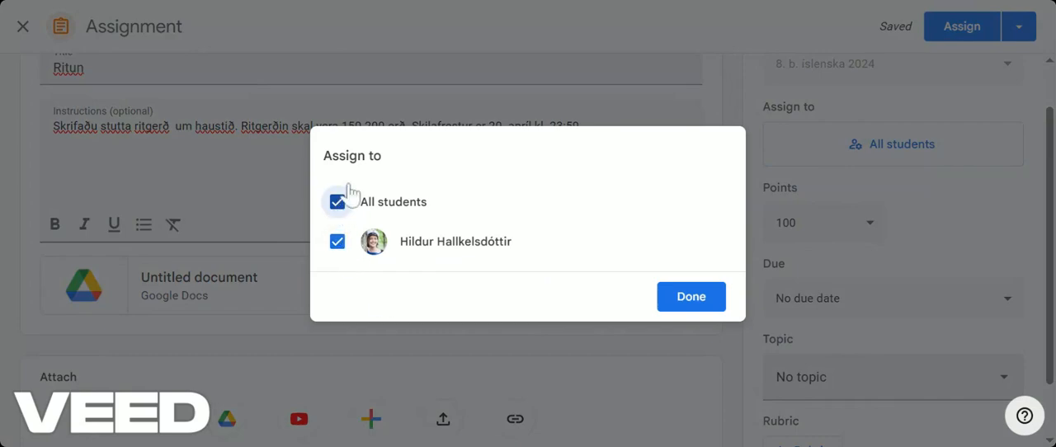
pyautogui.click(691, 297)
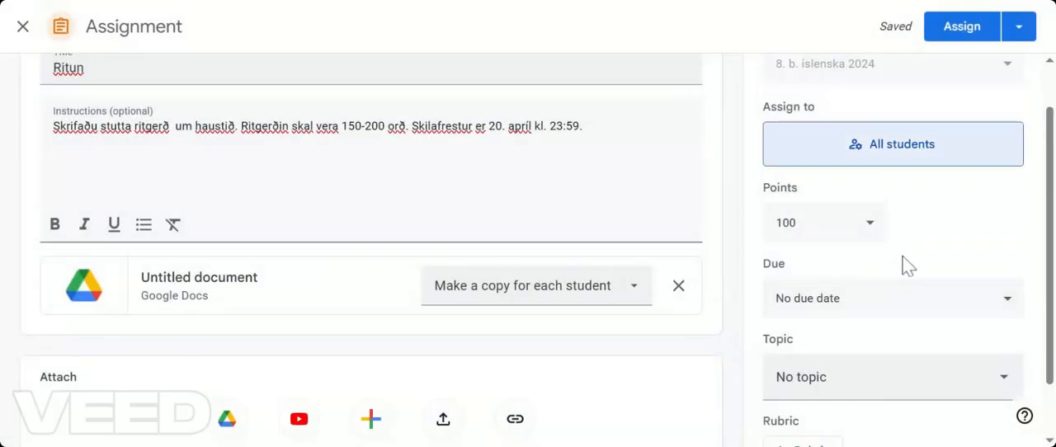
pyautogui.click(1008, 303)
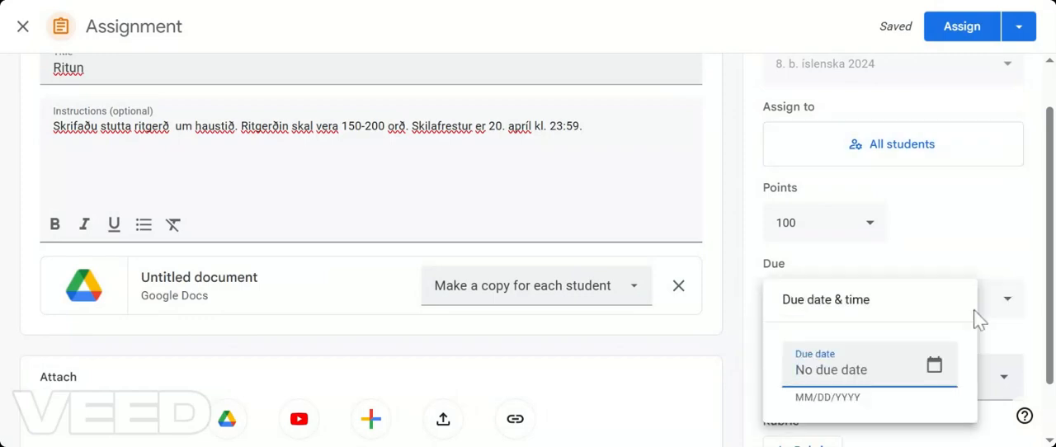
pyautogui.click(934, 370)
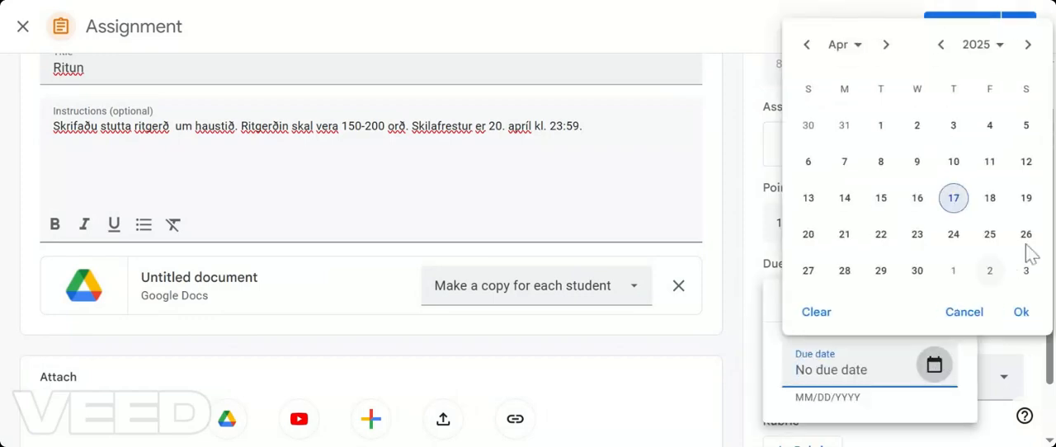
pyautogui.click(1026, 200)
pyautogui.click(1022, 314)
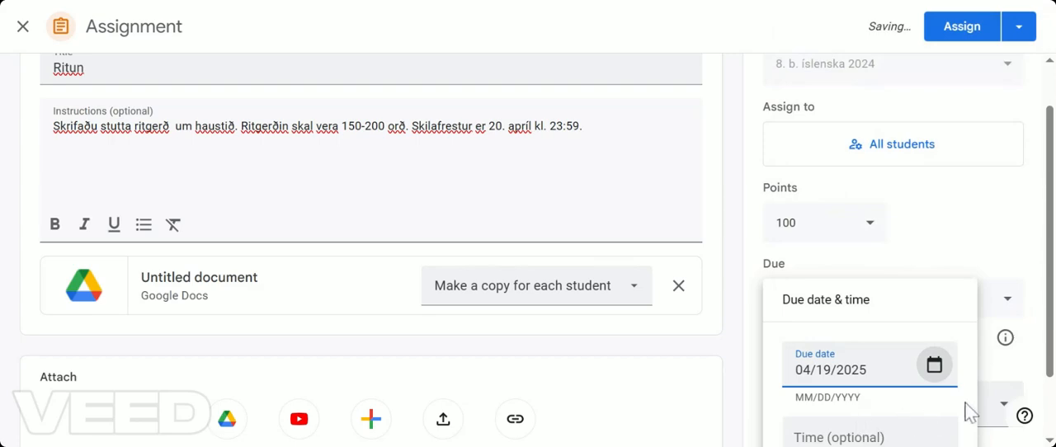
pyautogui.moveTo(1050, 318); pyautogui.dragTo(1050, 375)
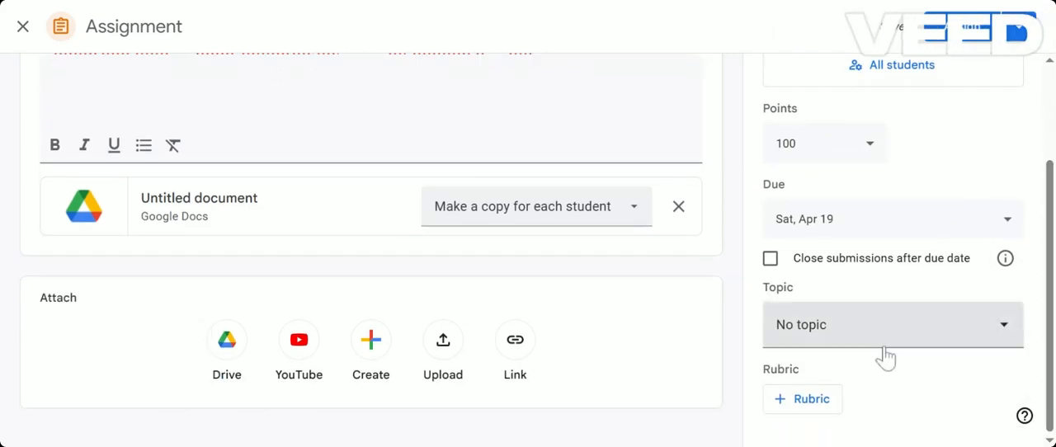
pyautogui.click(923, 231)
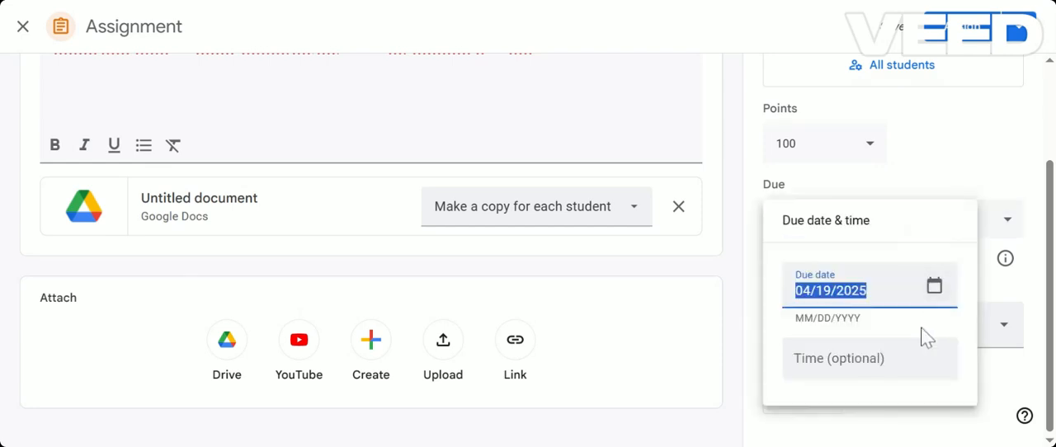
pyautogui.click(893, 373)
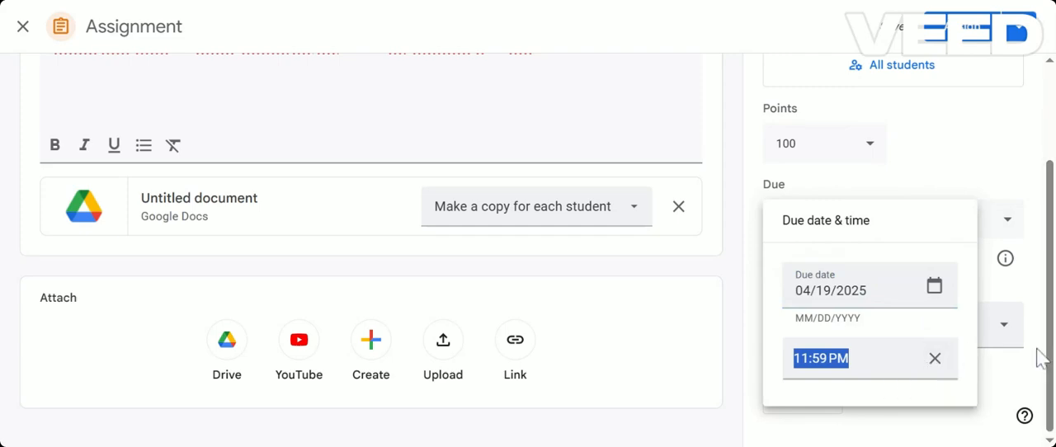
pyautogui.click(997, 408)
# Create a new topic named "ritun" for the assignment
pyautogui.click(892, 340)
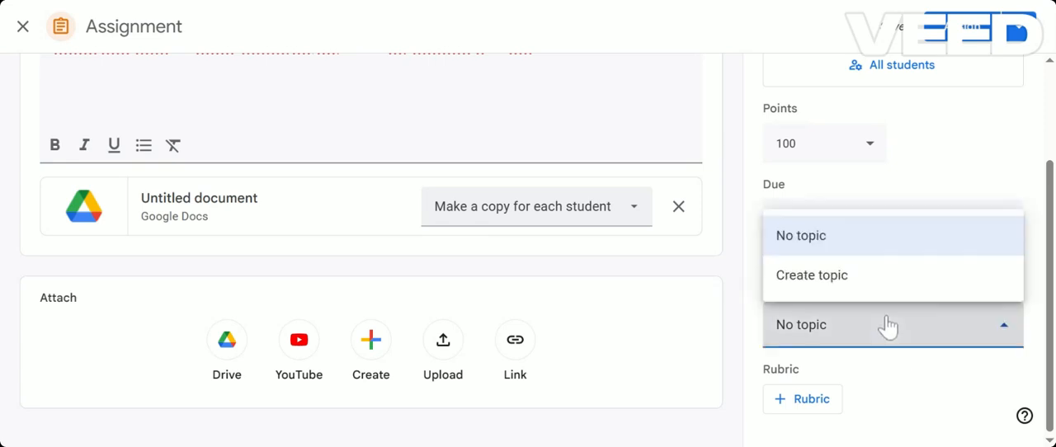
pyautogui.click(849, 281)
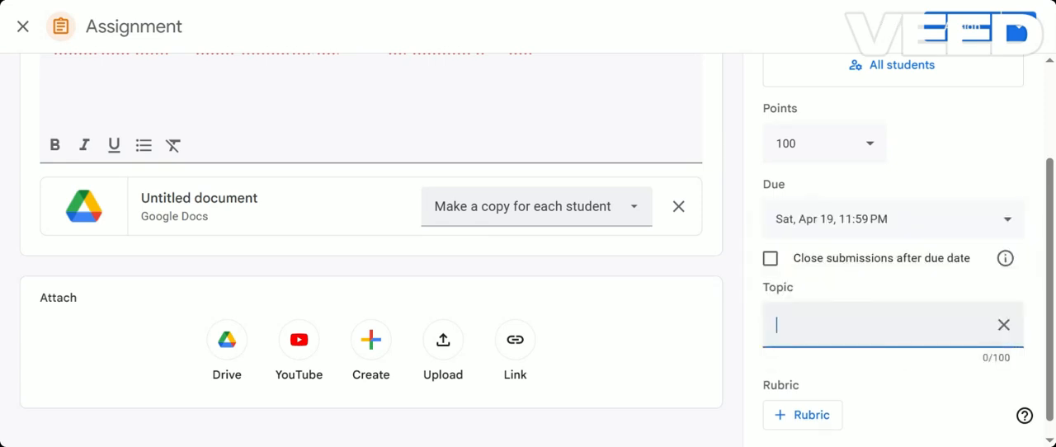
pyautogui.write('ritun')
# Keep the points at 100, enable closing submissions after the due date, and assign the work immediately
pyautogui.click(874, 143)
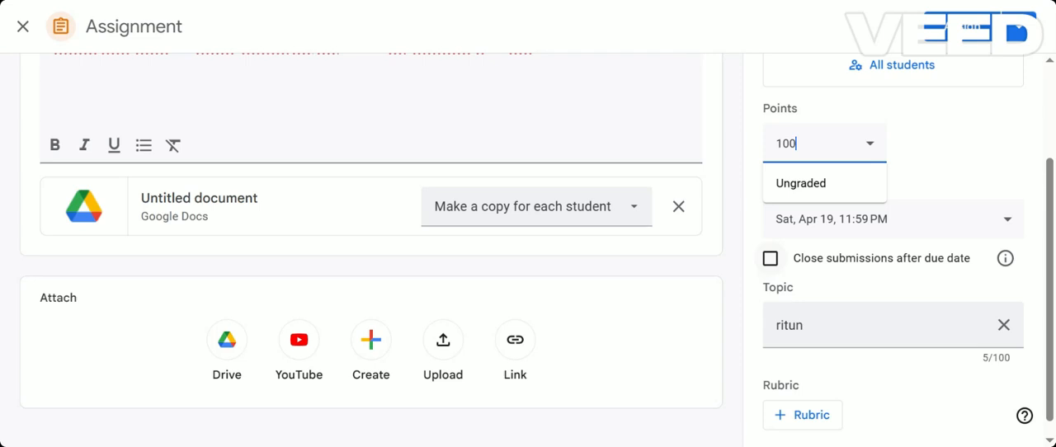
pyautogui.click(770, 261)
pyautogui.click(770, 261)
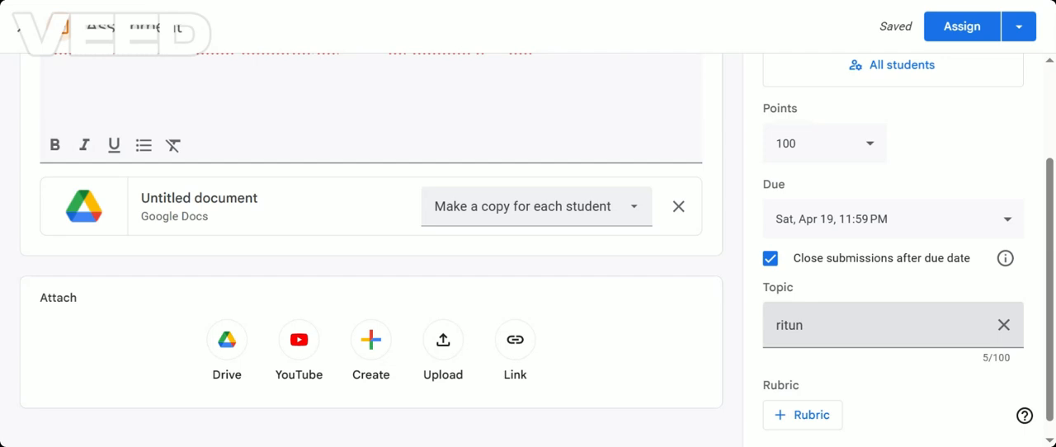
pyautogui.click(1023, 30)
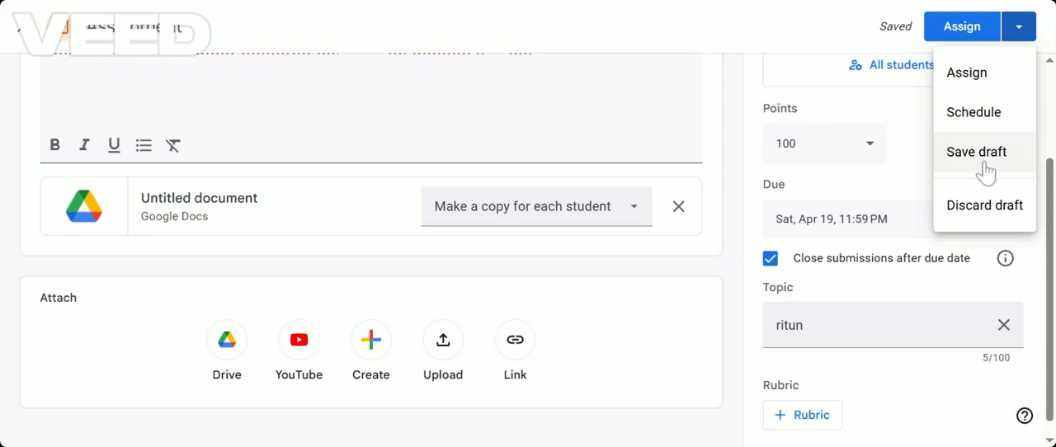
pyautogui.click(977, 83)
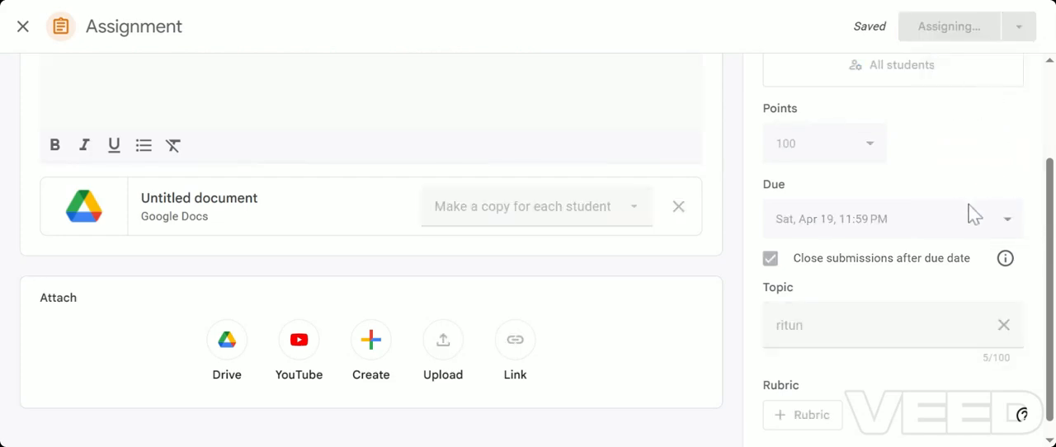